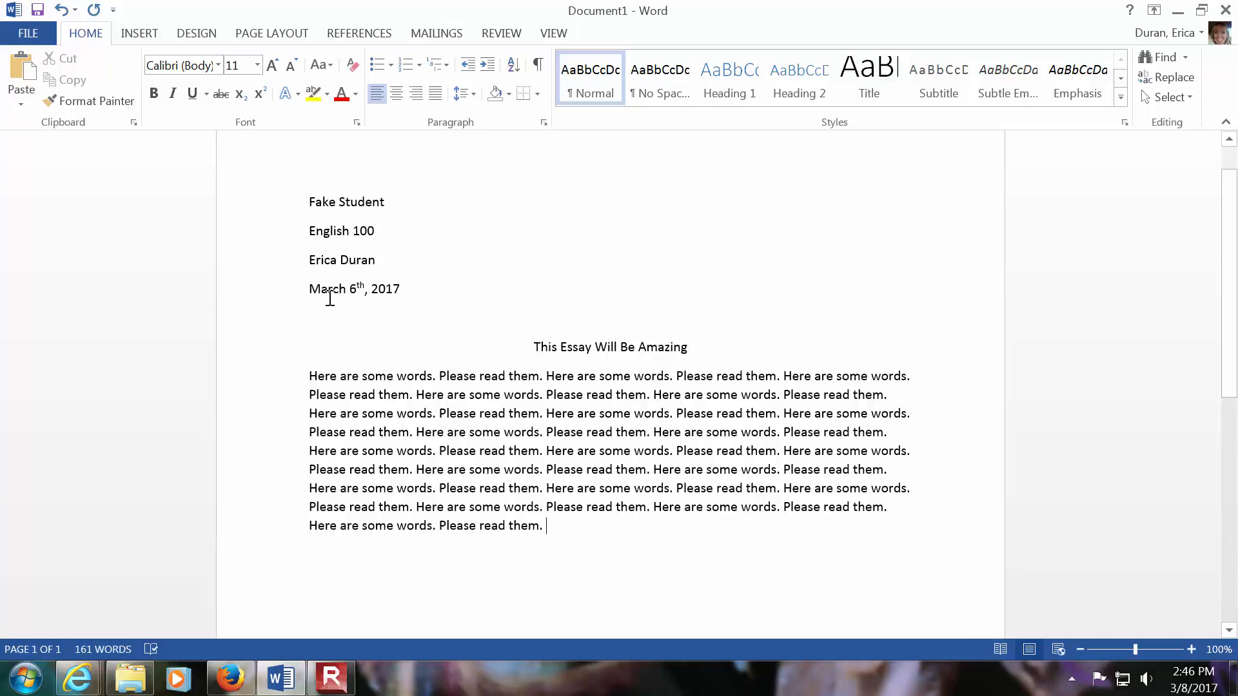
# - Start a new source in the Source Manager and set its type to Document From Web site
pyautogui.click(355, 34)
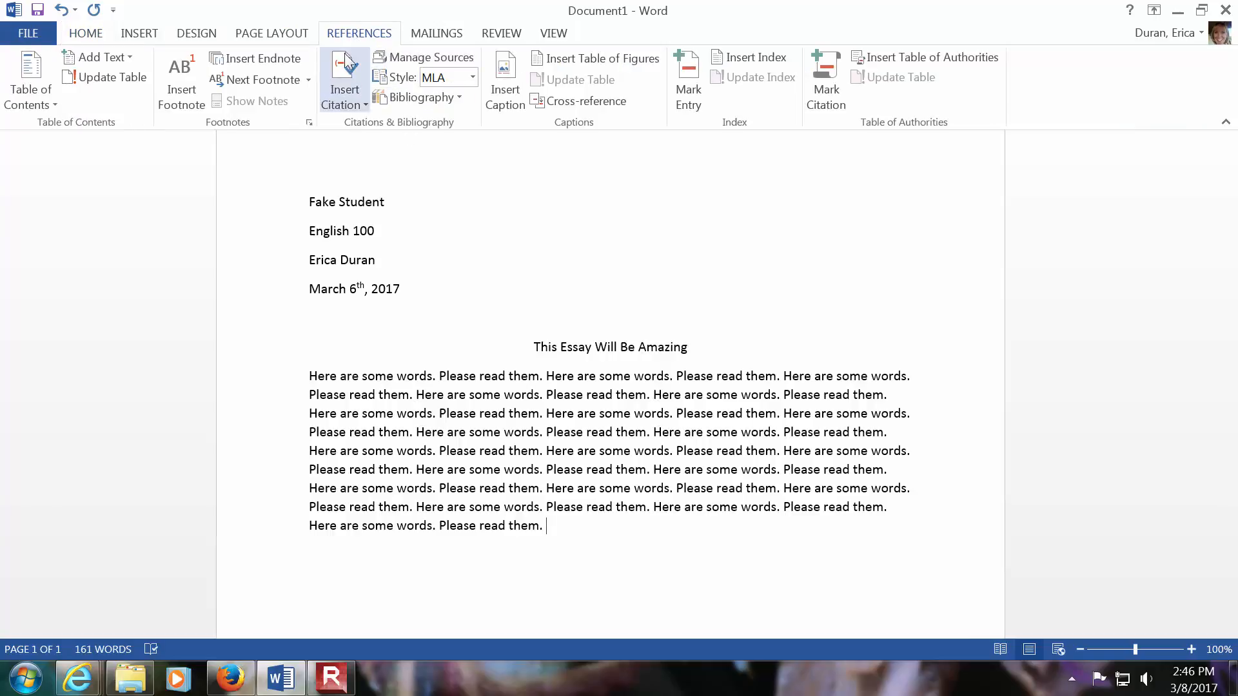
pyautogui.click(437, 58)
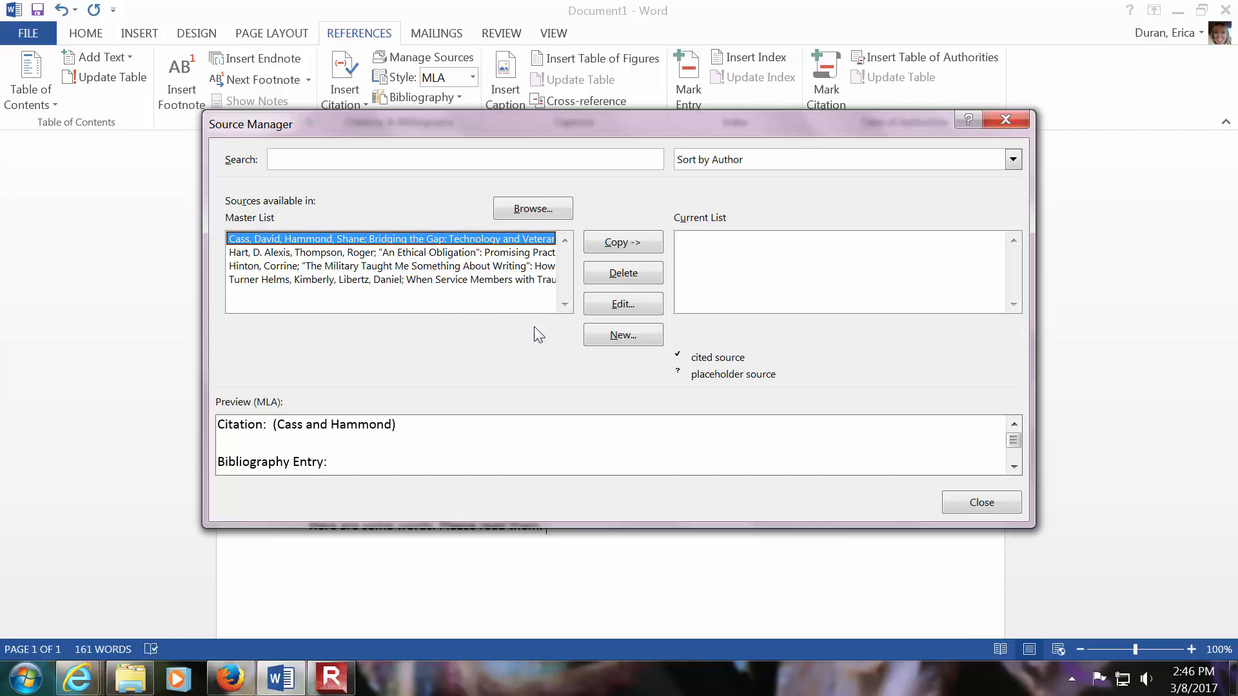
pyautogui.click(630, 342)
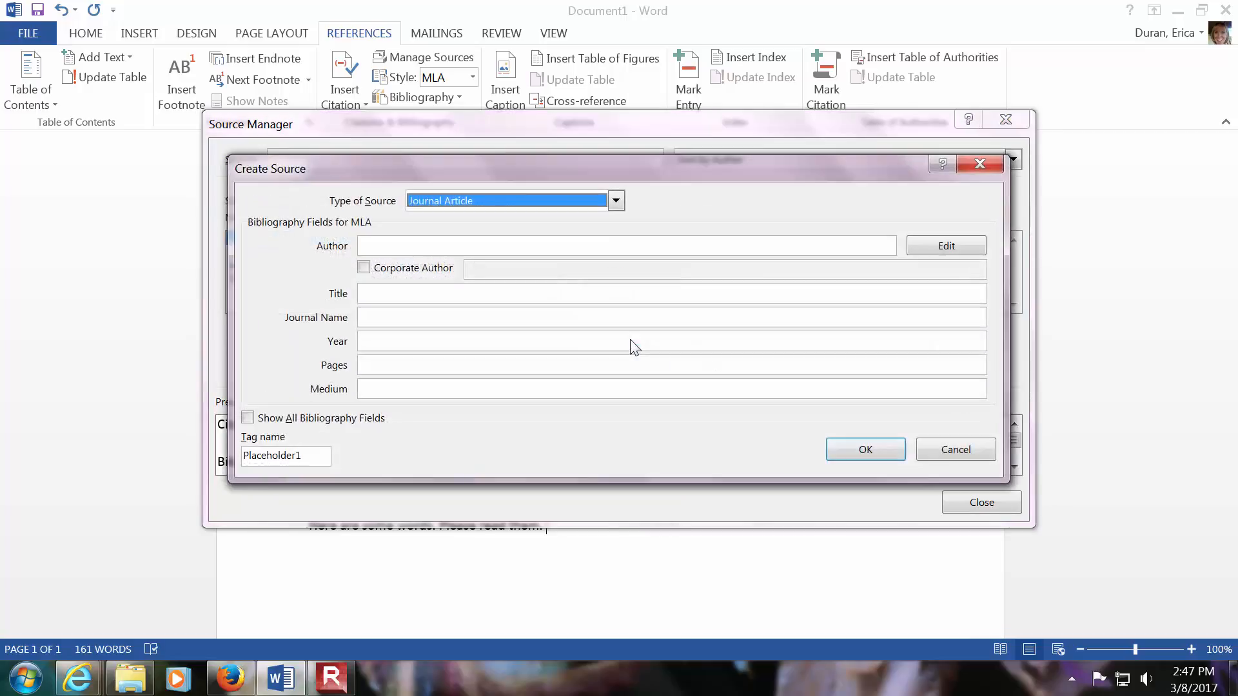
pyautogui.click(615, 201)
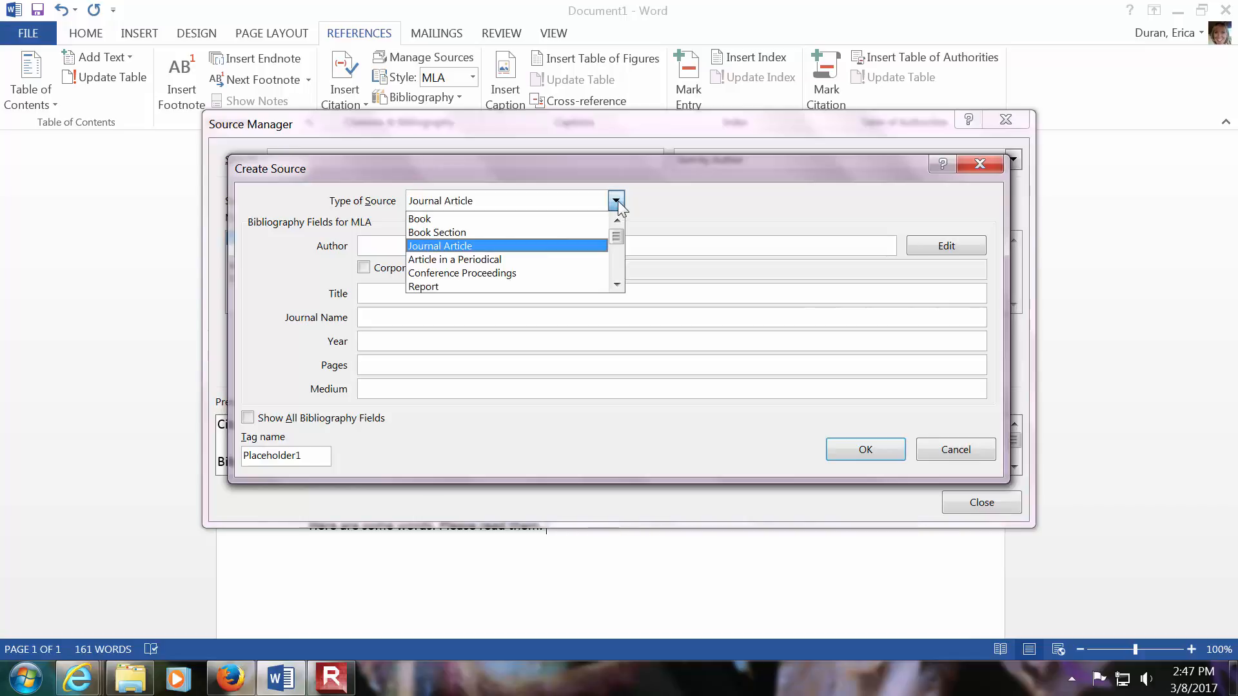
pyautogui.click(617, 286)
pyautogui.click(617, 286)
pyautogui.click(617, 286)
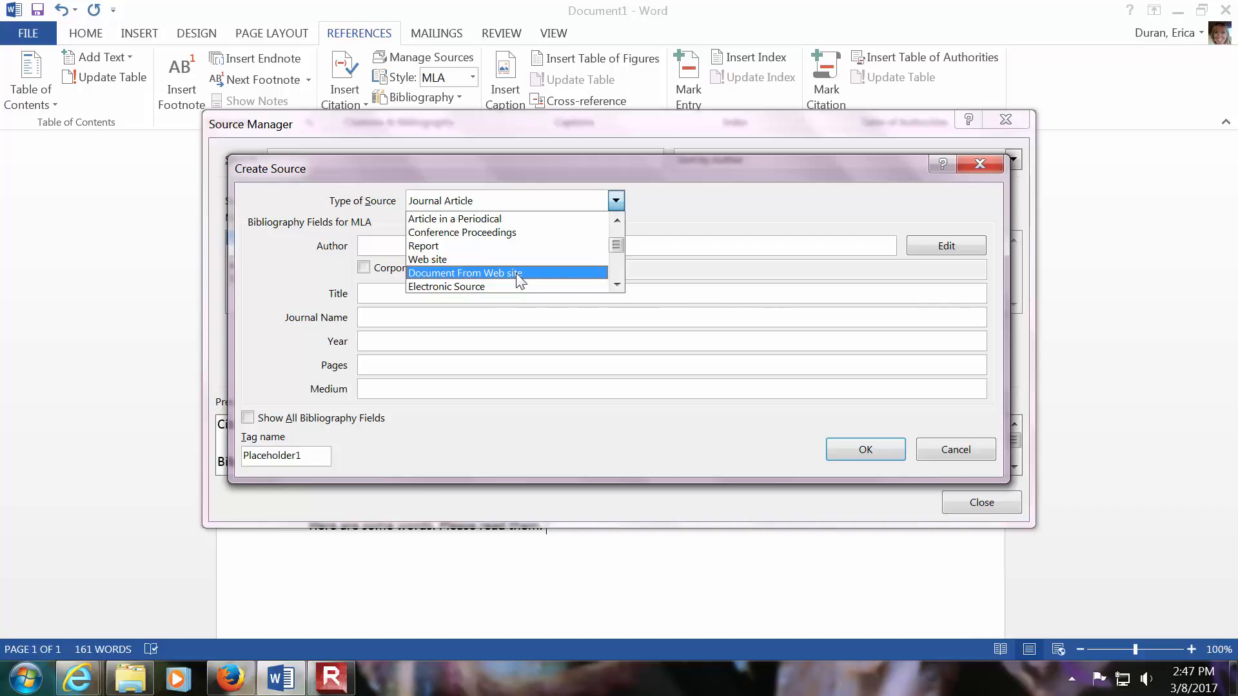
pyautogui.click(519, 274)
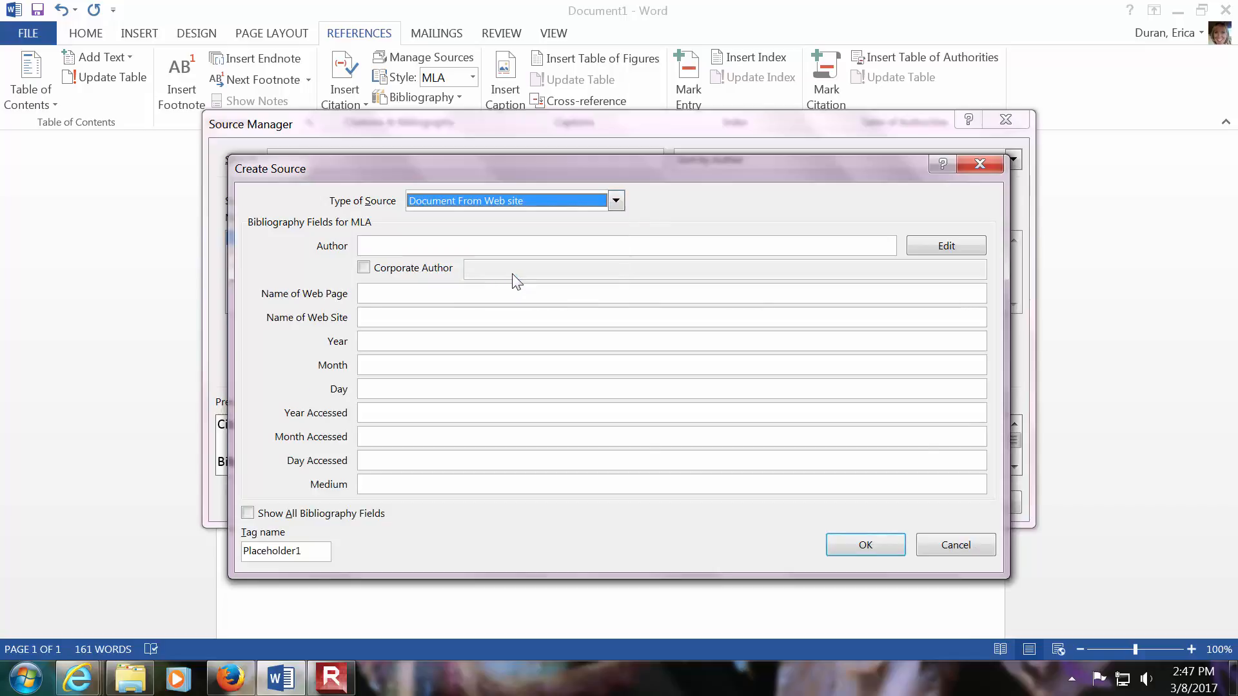
# - Enter the author's last and first name, FAQ as the web page name and American Red Cross as the web site name
pyautogui.click(418, 248)
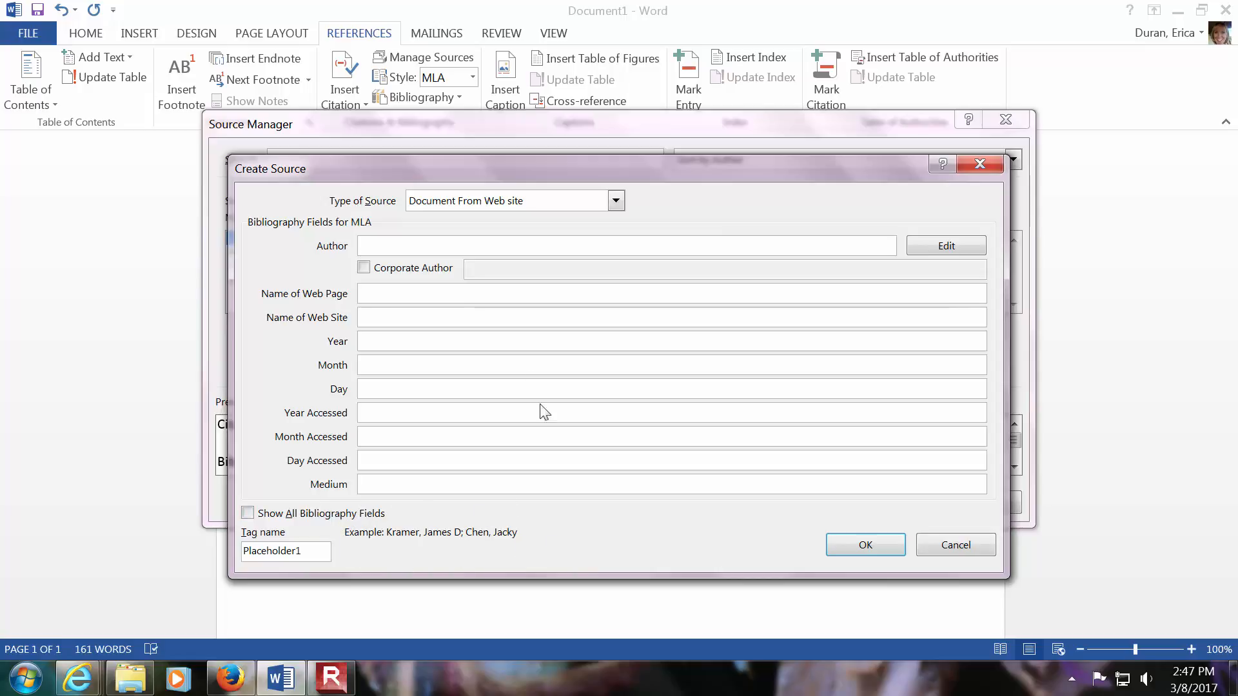
pyautogui.write('Smith, John')
pyautogui.click(439, 291)
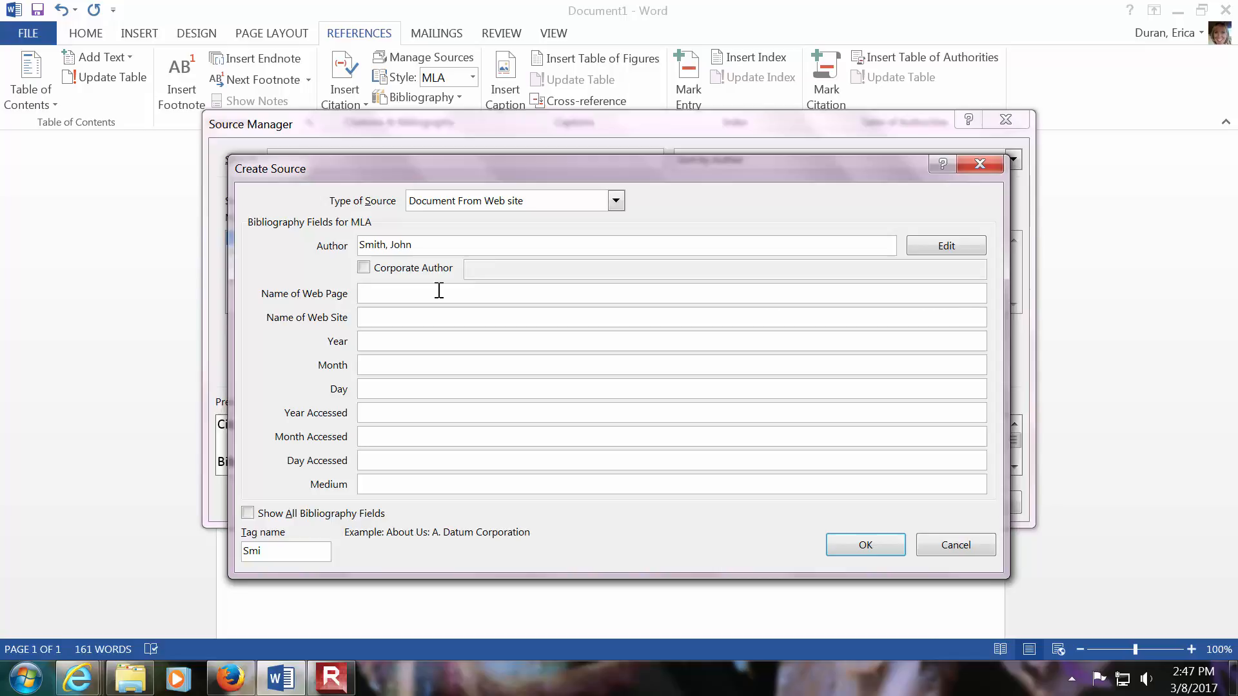
pyautogui.write('FAQ')
pyautogui.click(443, 319)
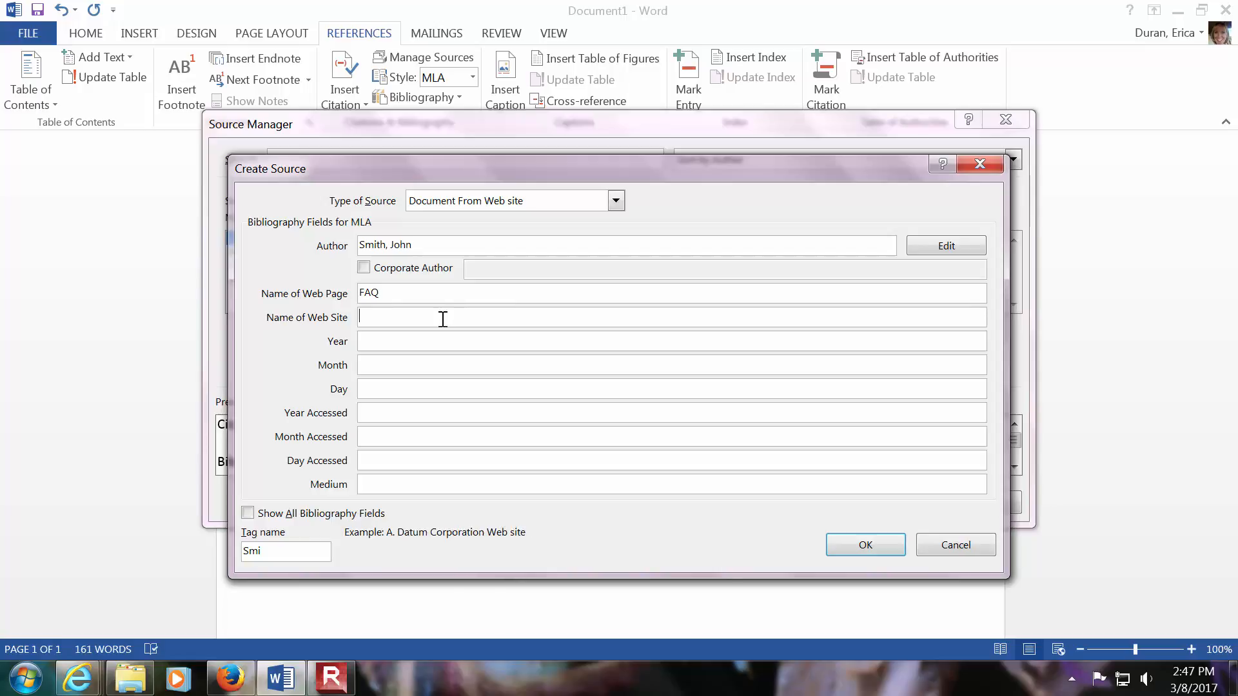
pyautogui.write('American Red Cross')
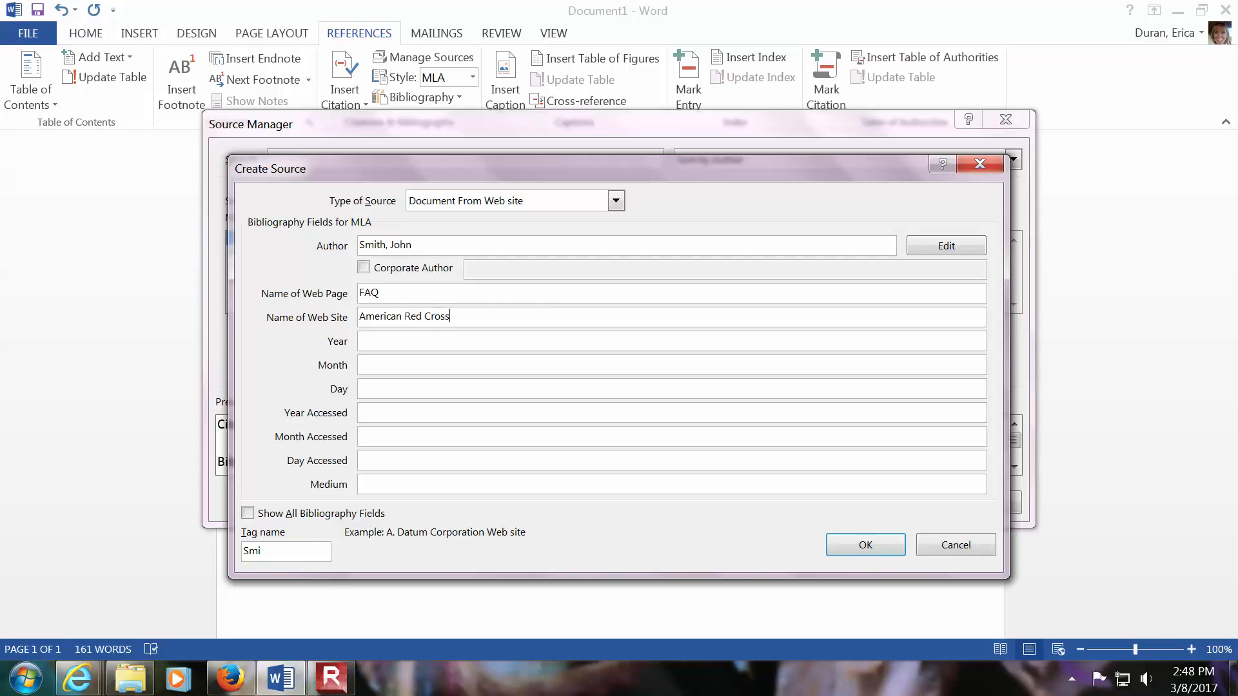
# - Set the source's year to 2015 and its access date to 2017, March, 7th, then save it and leave the Source Manager
pyautogui.click(429, 341)
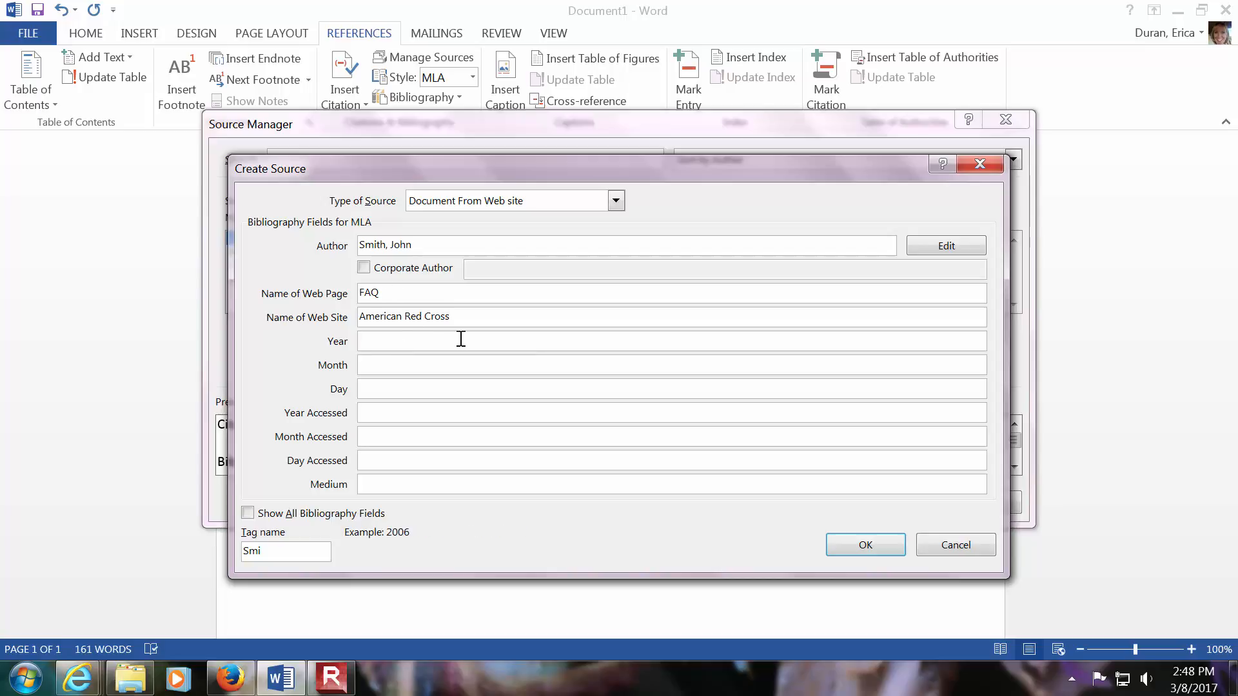
pyautogui.write('2015')
pyautogui.click(451, 362)
pyautogui.click(434, 413)
pyautogui.write('2017')
pyautogui.click(429, 435)
pyautogui.write('March')
pyautogui.click(440, 458)
pyautogui.write('7th')
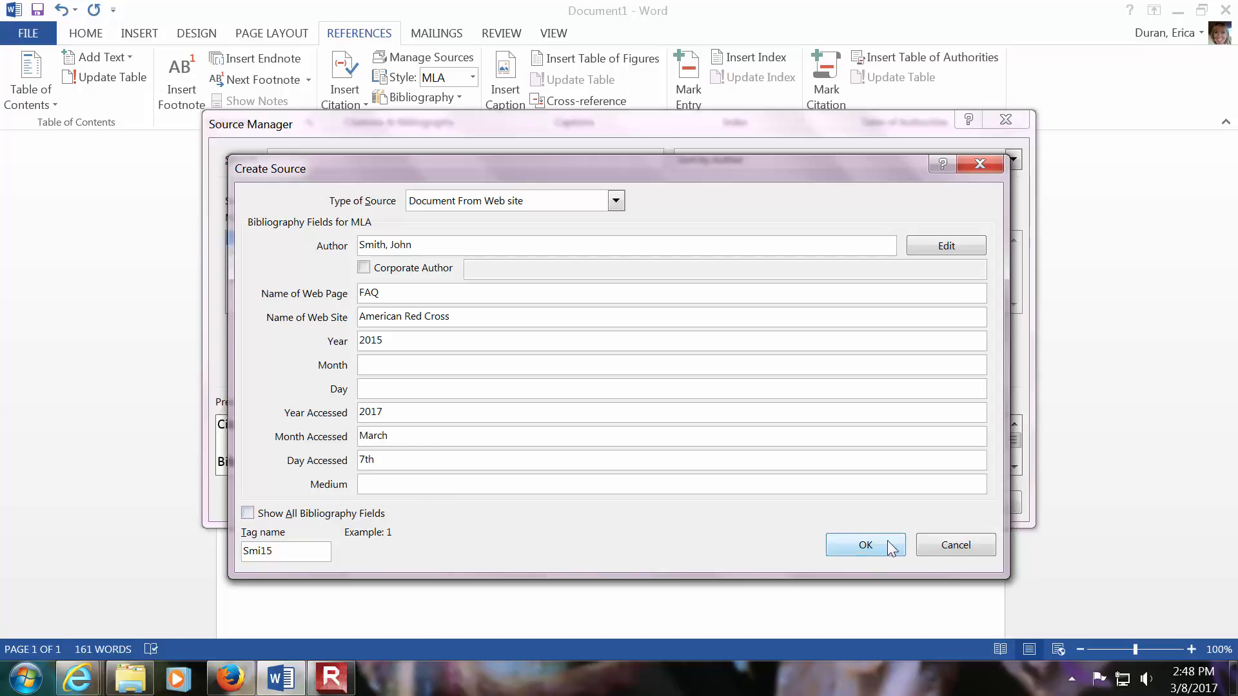
pyautogui.click(865, 546)
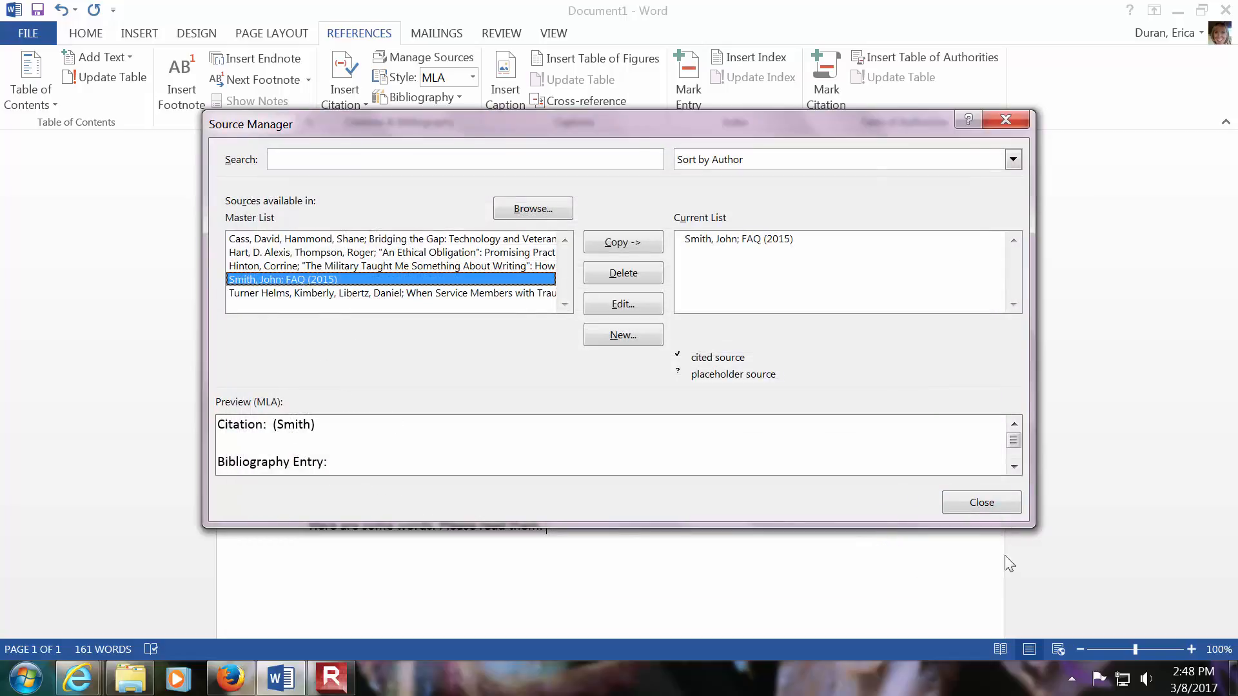
pyautogui.click(999, 509)
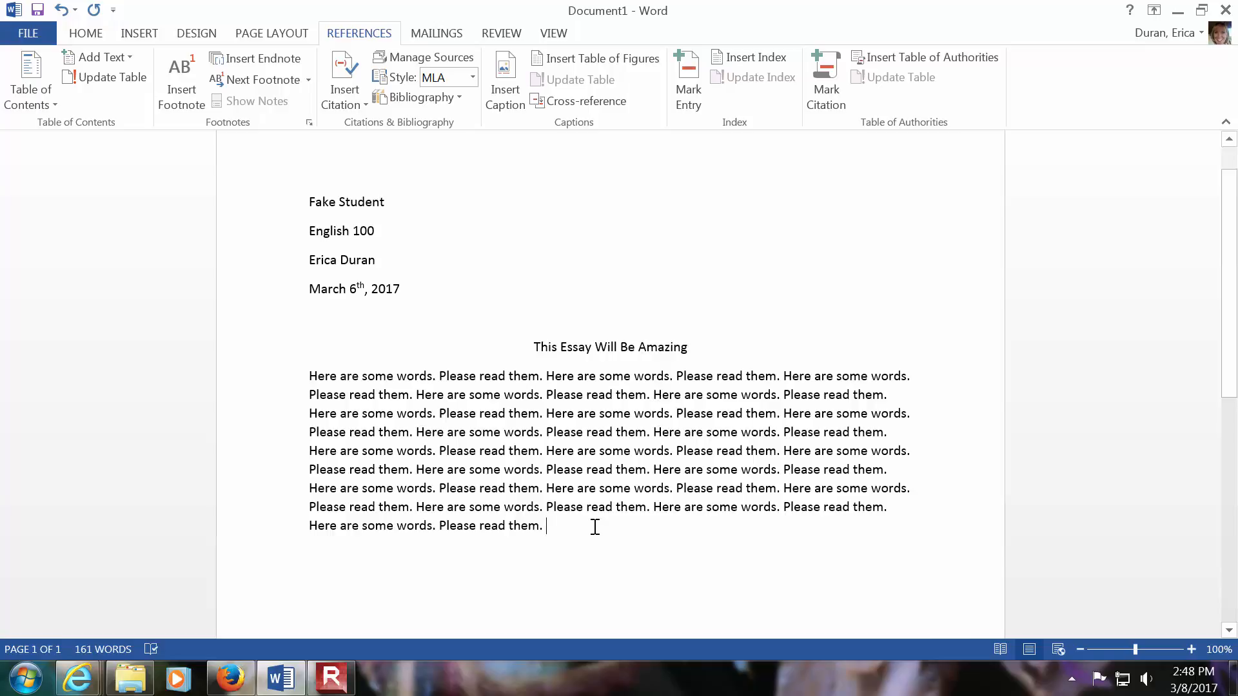
# - Add the text According to the Red Cross, “2000 campfires happen every day” at the end of the essay paragraph
pyautogui.write('According to the')
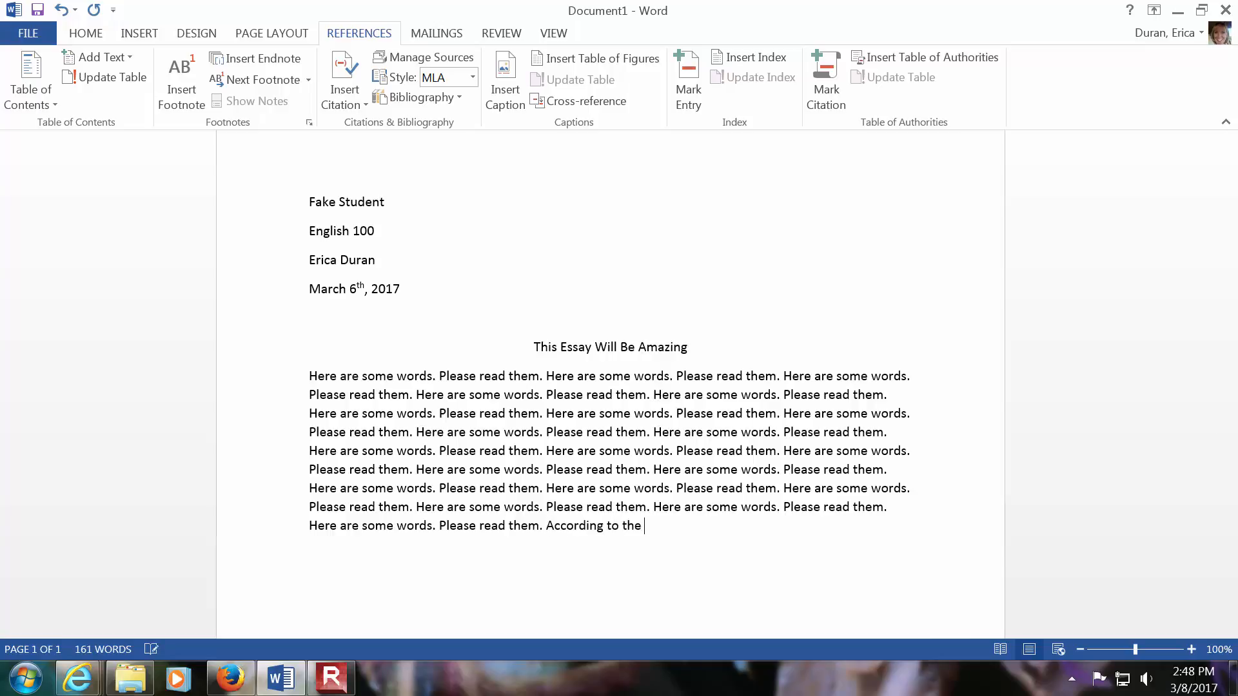
pyautogui.write(' Red Cross, “2000 campfires happen every day')
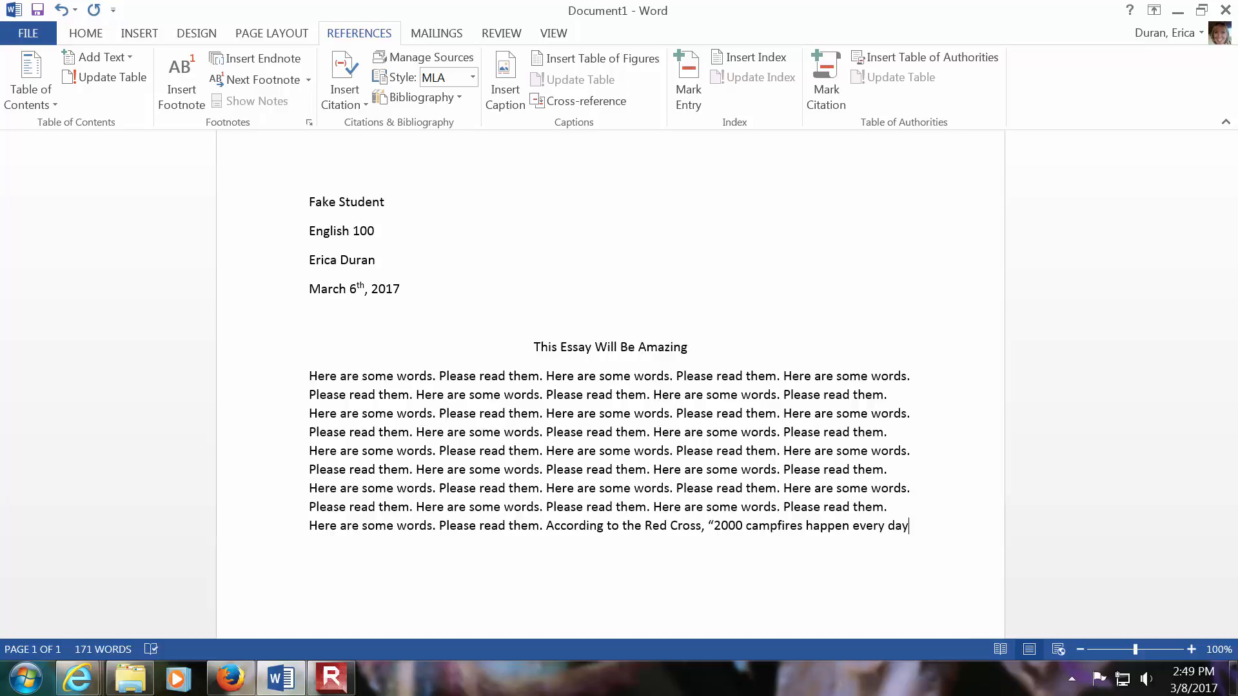
pyautogui.write('"')
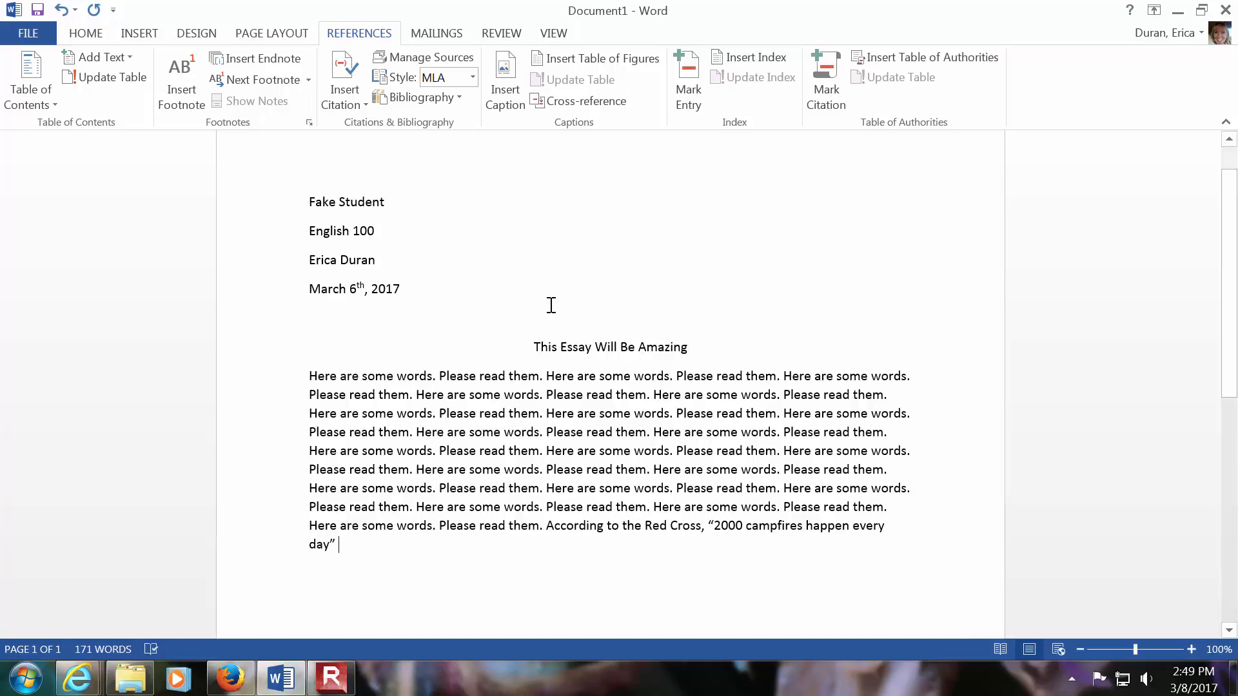
# - Review the available citation styles and insert a citation of the FAQ source after the closing quotation mark
pyautogui.click(473, 79)
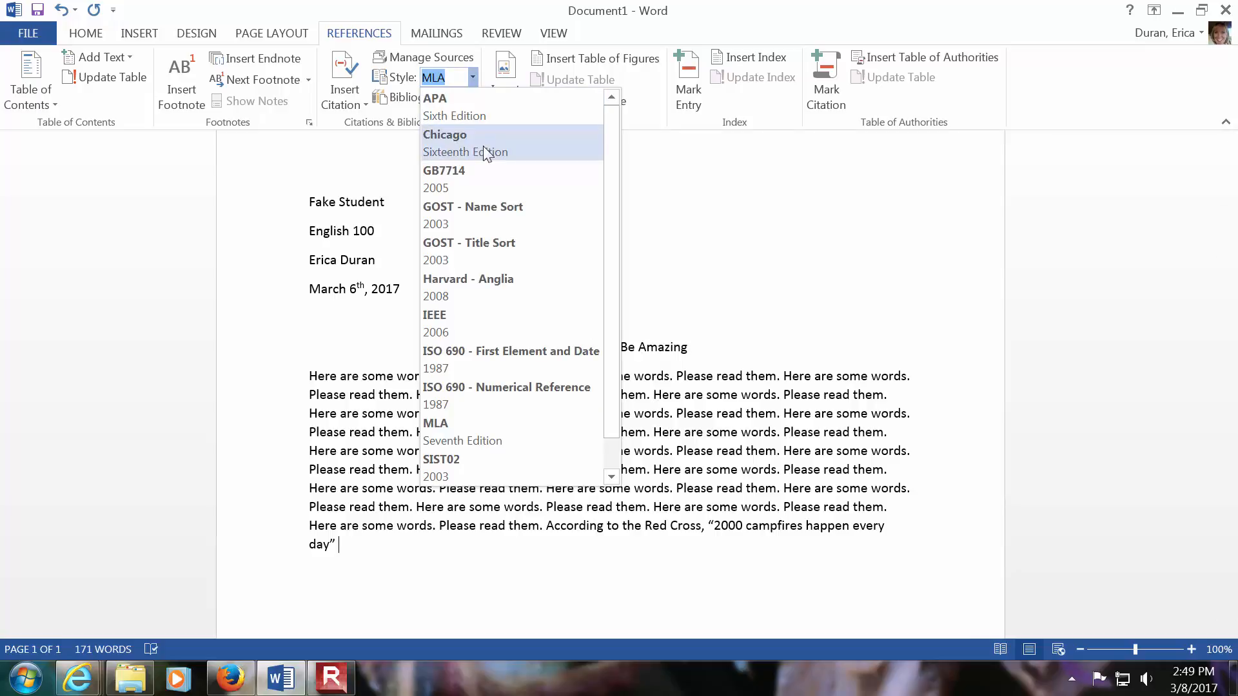
pyautogui.scroll(-1, 619, 323)
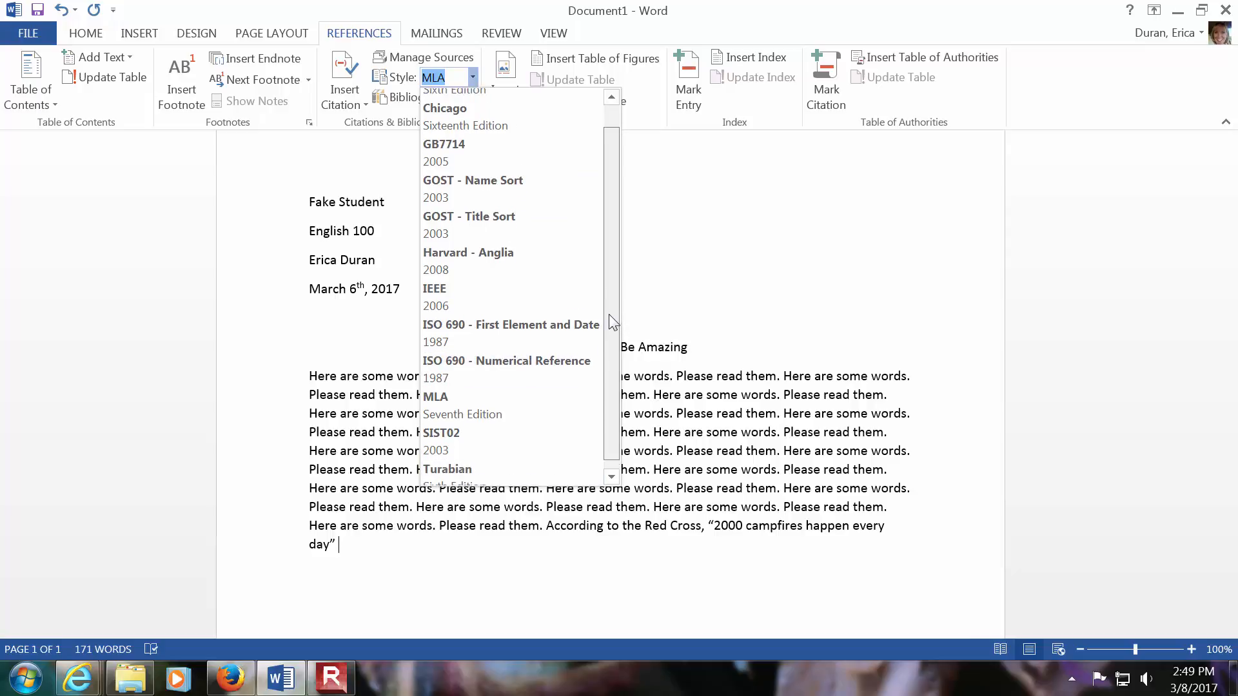
pyautogui.scroll(1, 609, 273)
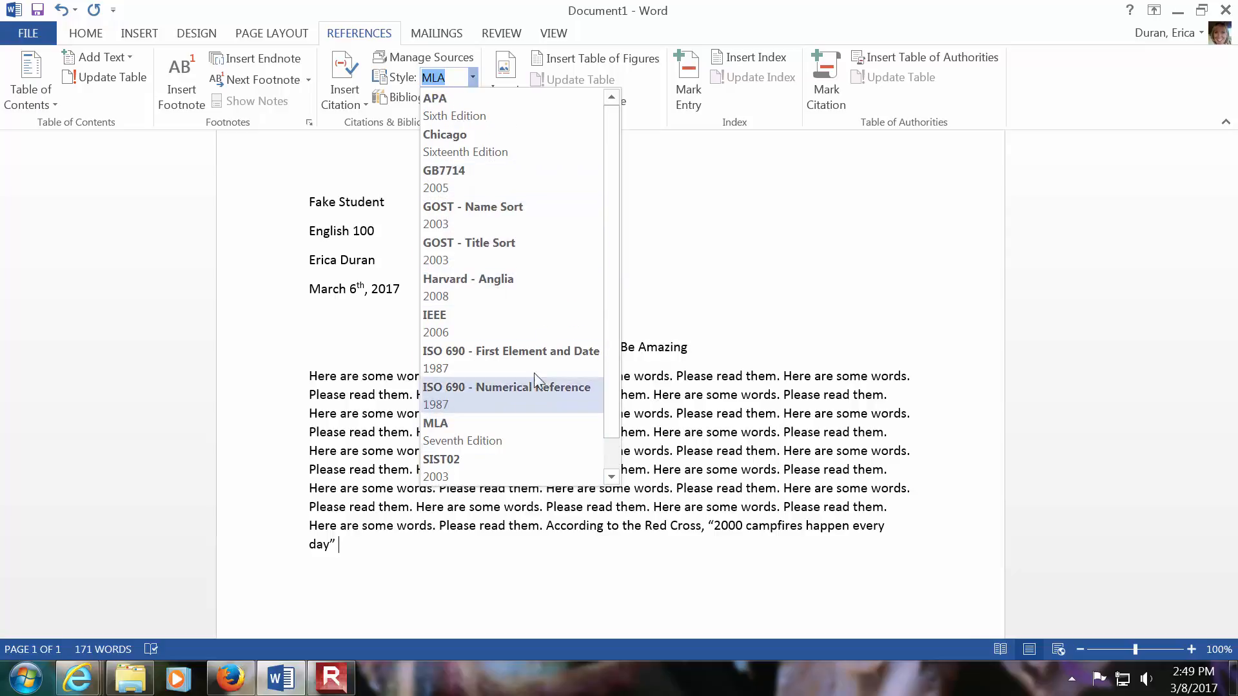
pyautogui.click(473, 82)
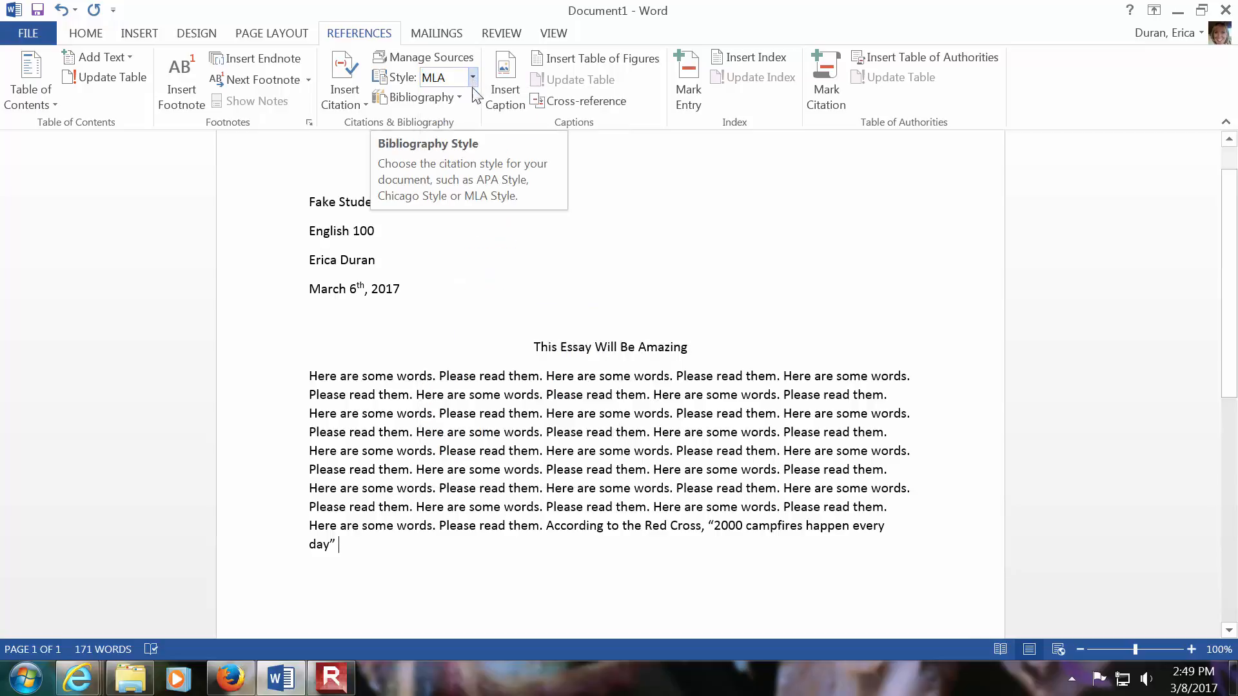
pyautogui.click(364, 106)
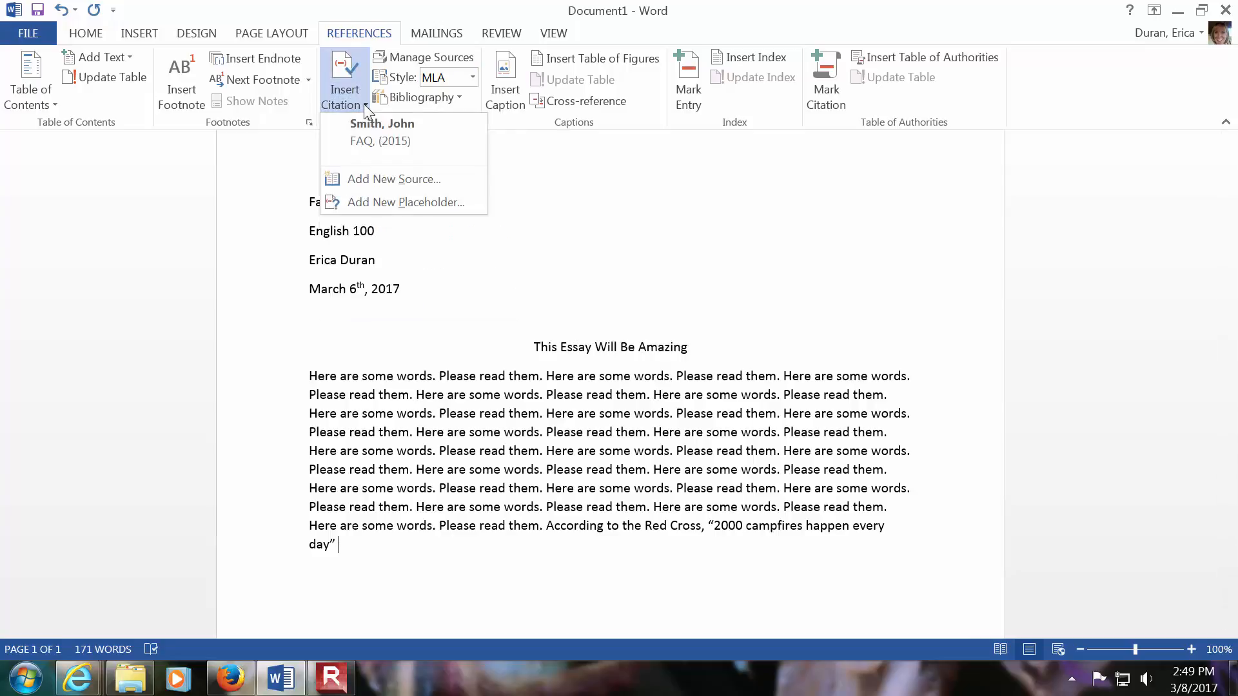
pyautogui.click(382, 148)
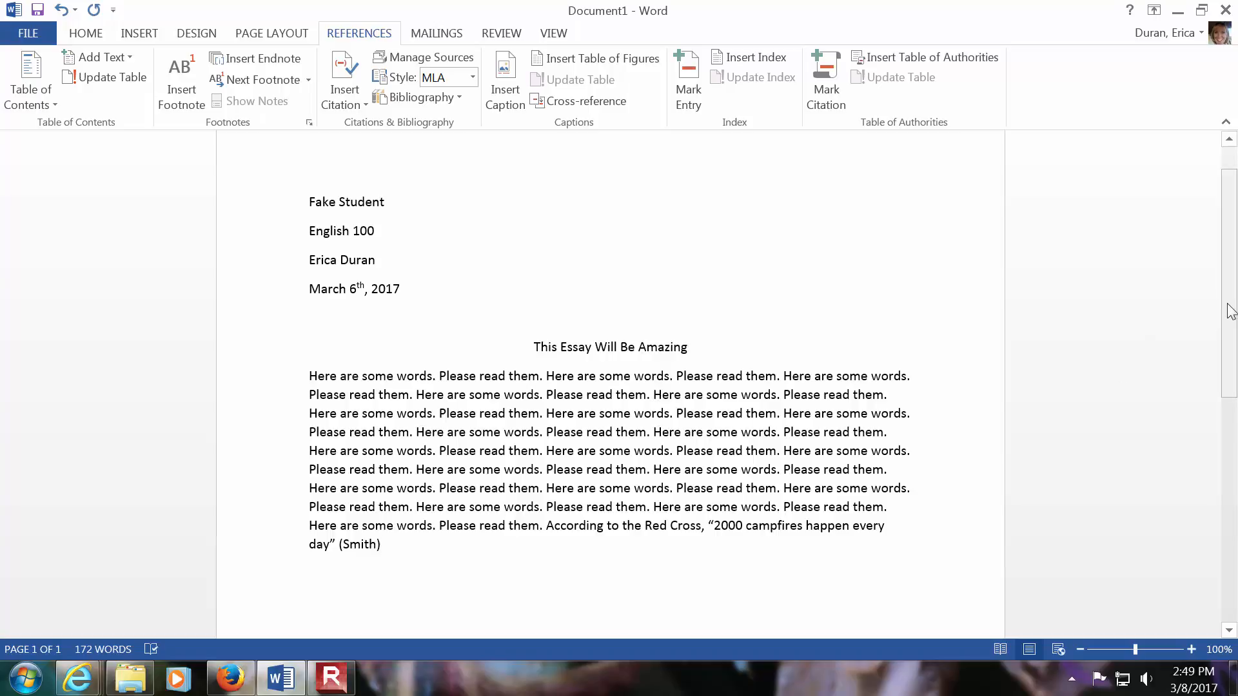
# - Add blank lines after the citation until the cursor is on a second page
pyautogui.moveTo(1231, 312); pyautogui.dragTo(1235, 366)
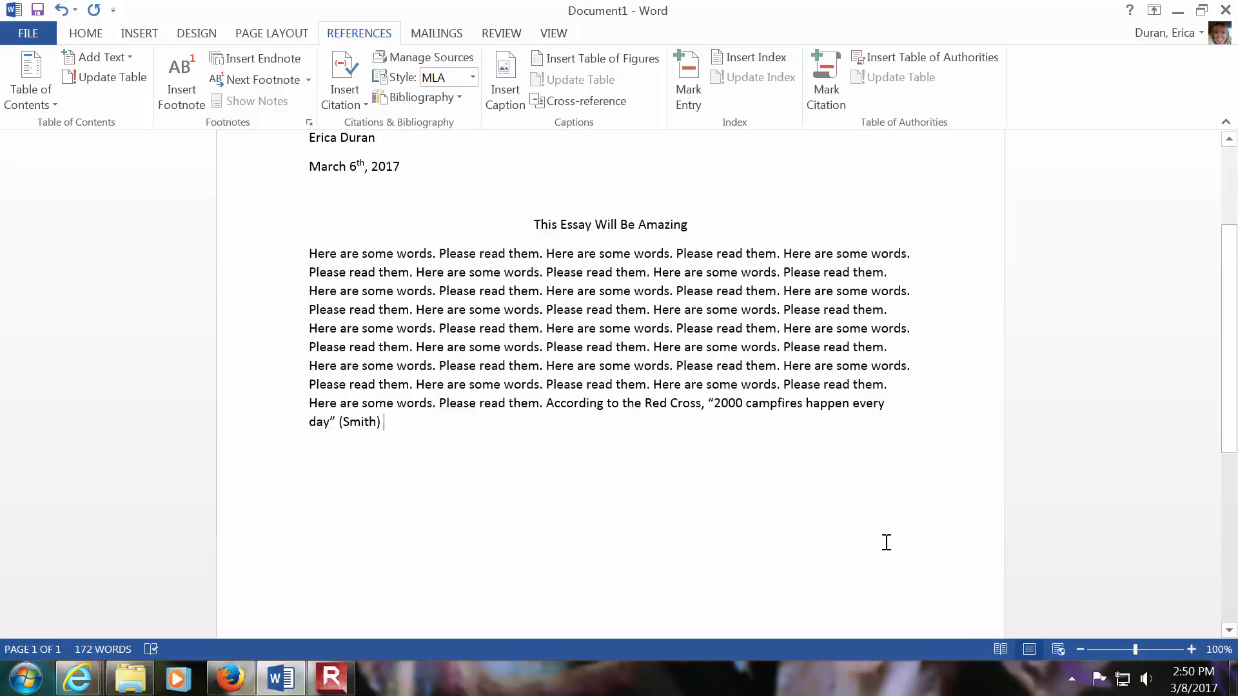
pyautogui.moveTo(1229, 326); pyautogui.dragTo(1233, 389)
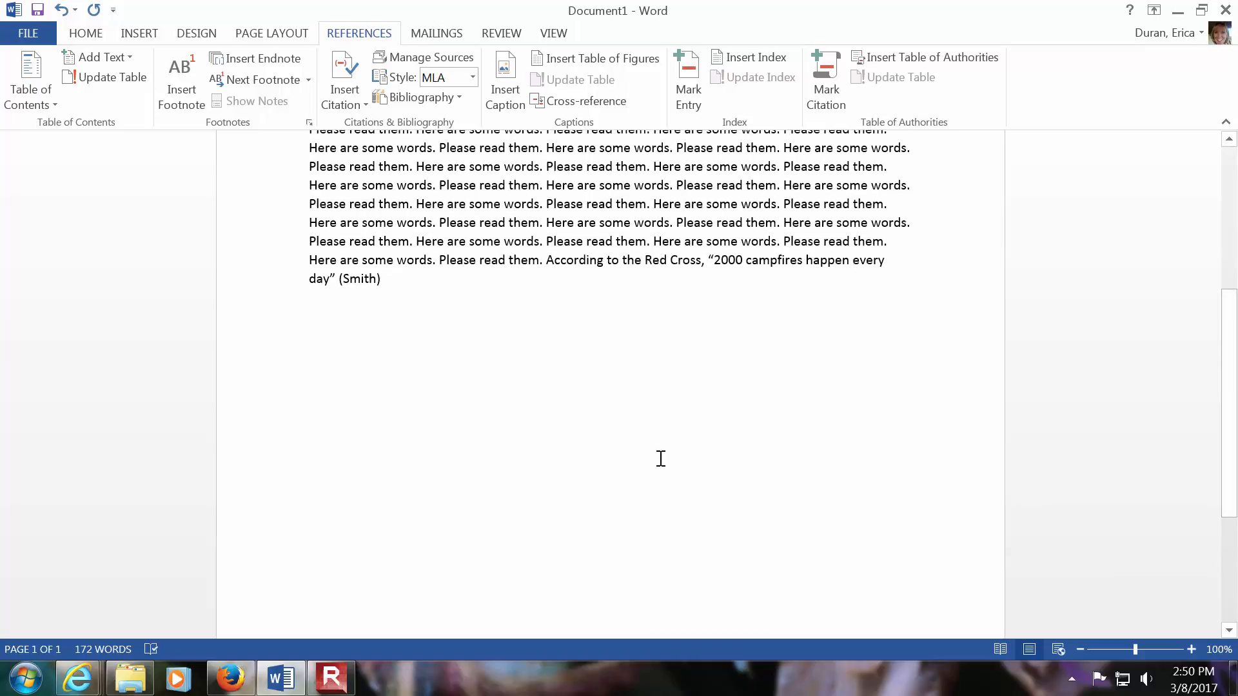
pyautogui.press('Return')
pyautogui.press('Return')
pyautogui.press('Return')
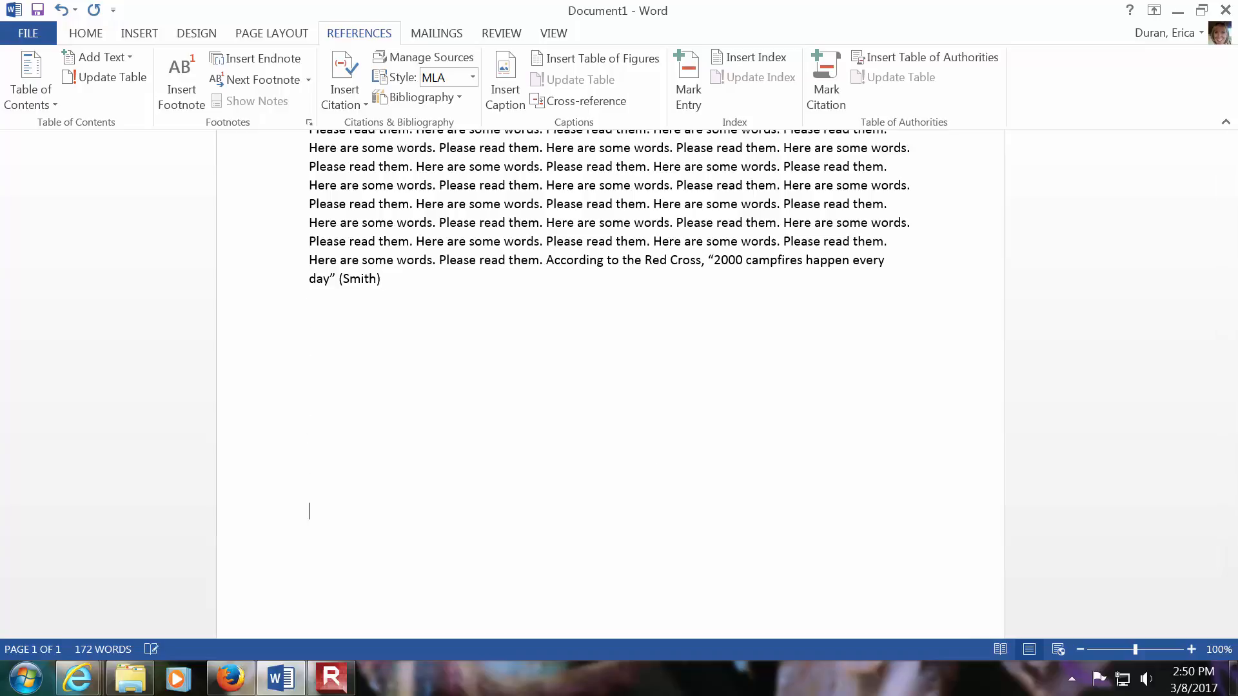
pyautogui.press('Return')
pyautogui.press('Return')
pyautogui.press('Return')
pyautogui.press('Return')
pyautogui.press('Return')
pyautogui.press('Return')
pyautogui.press('Return')
pyautogui.press('Return')
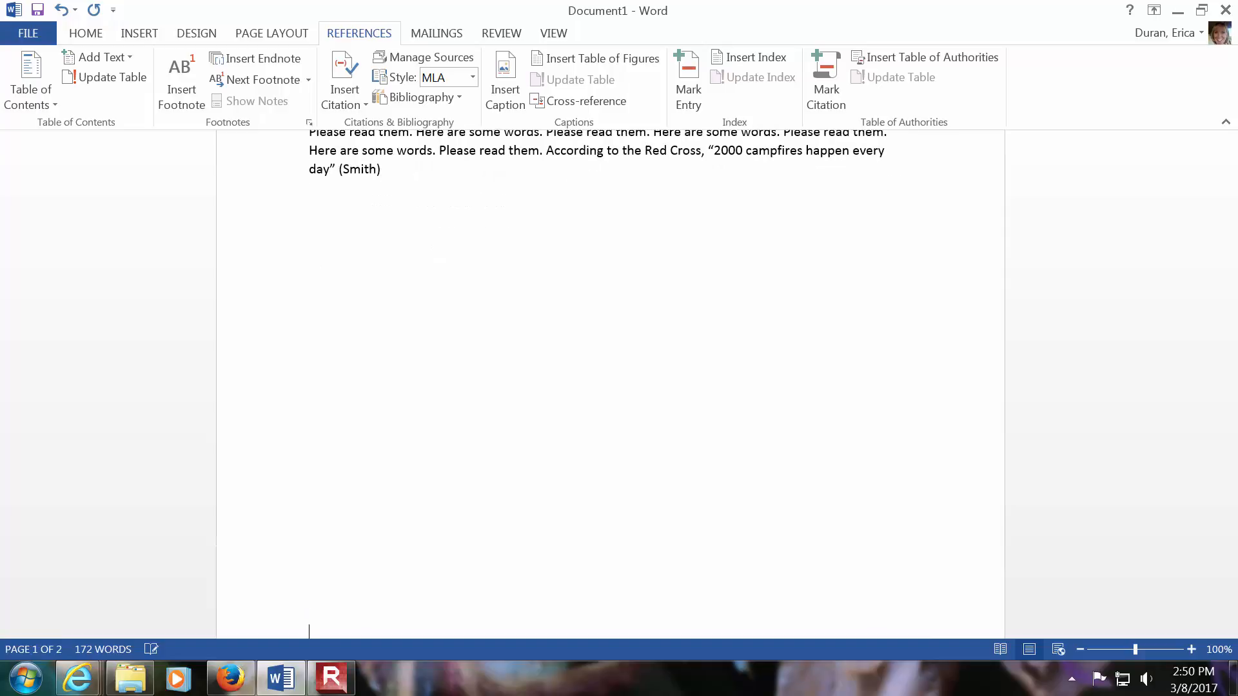
pyautogui.press('Return')
pyautogui.press('Return')
# - Insert the built-in Works Cited and References lists on the second page, then delete both lists
pyautogui.scroll(-3, 1039, 426)
pyautogui.scroll(-6, 1040, 426)
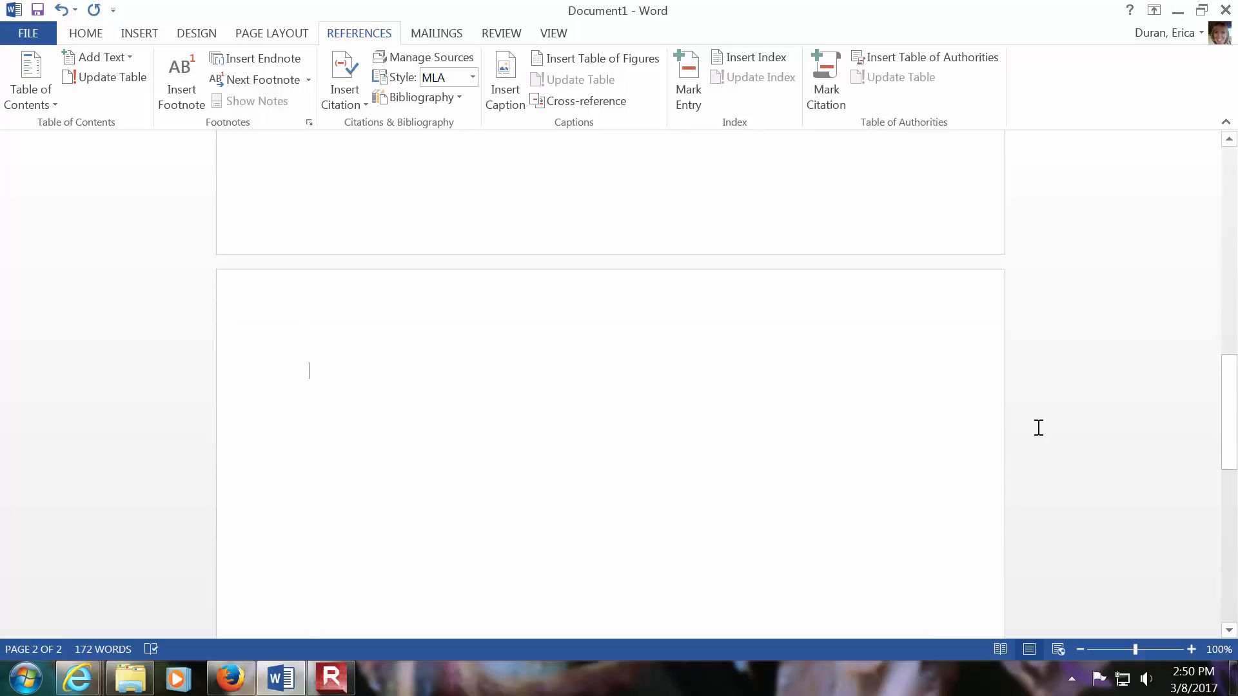
pyautogui.scroll(-2, 1038, 427)
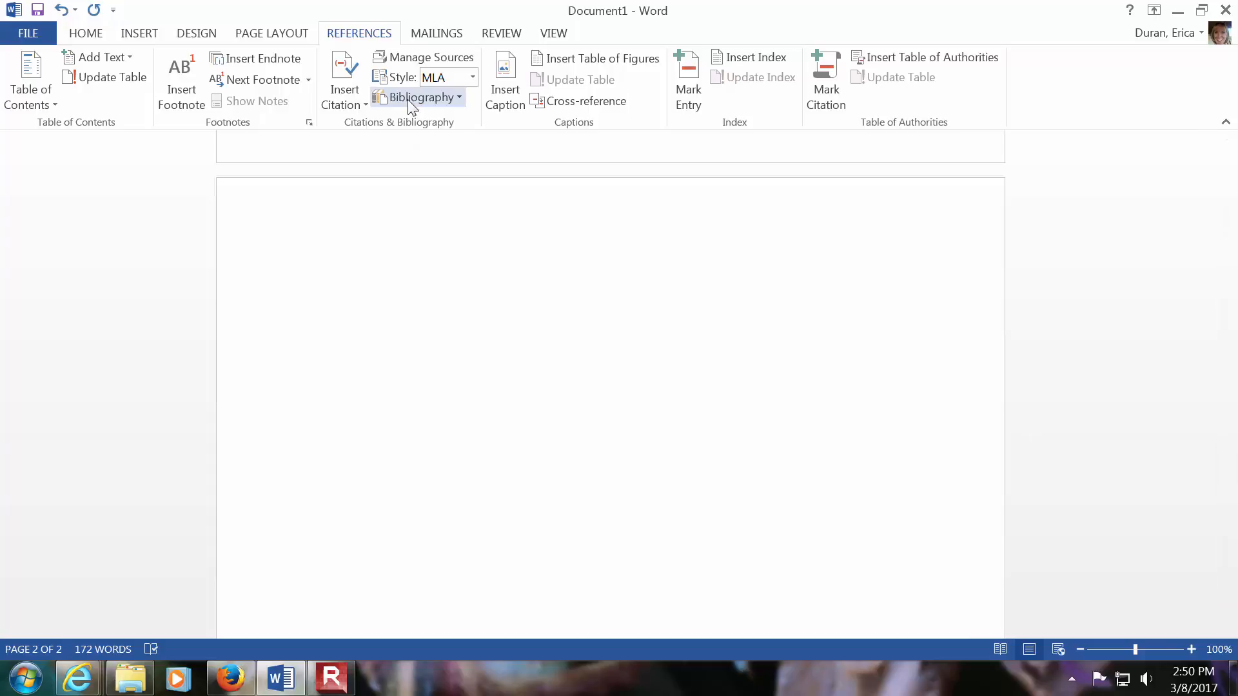
pyautogui.click(458, 98)
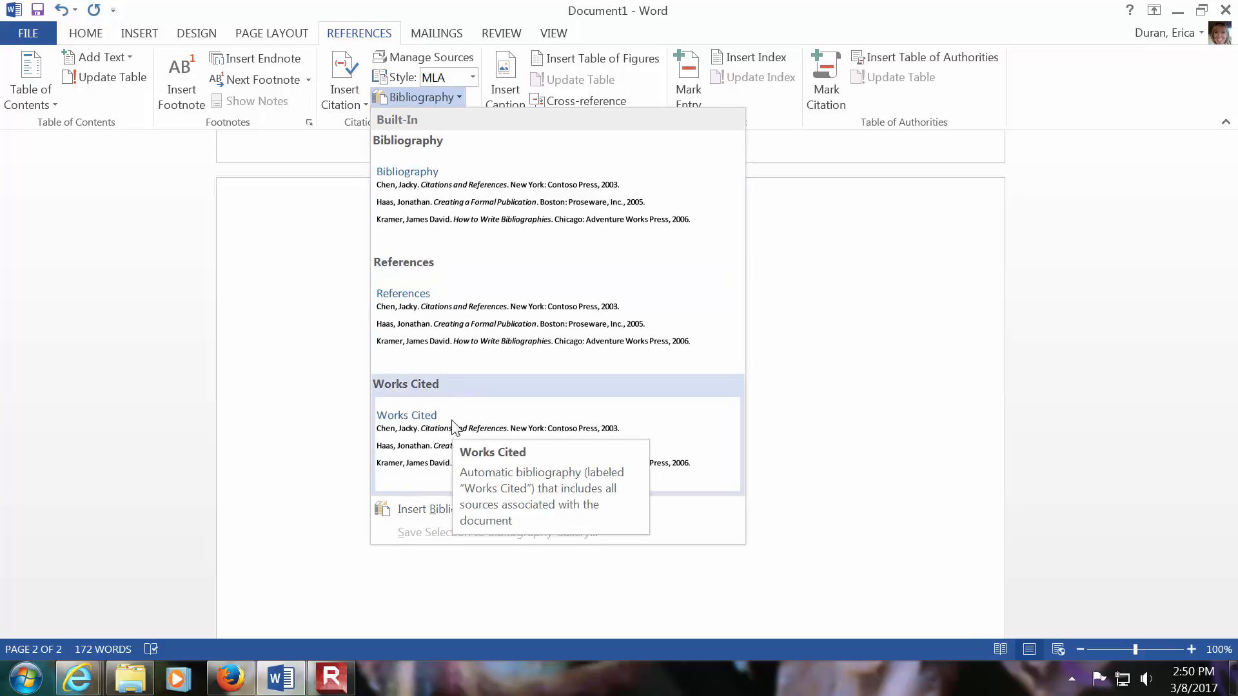
pyautogui.click(422, 433)
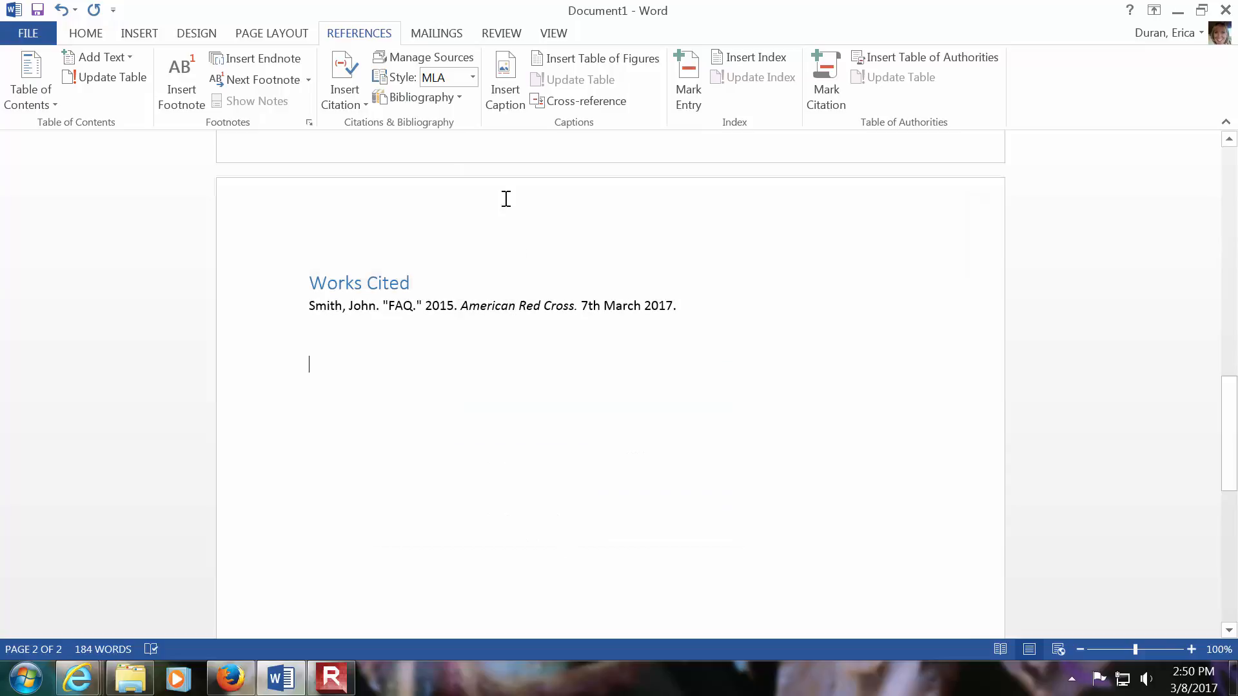
pyautogui.click(460, 97)
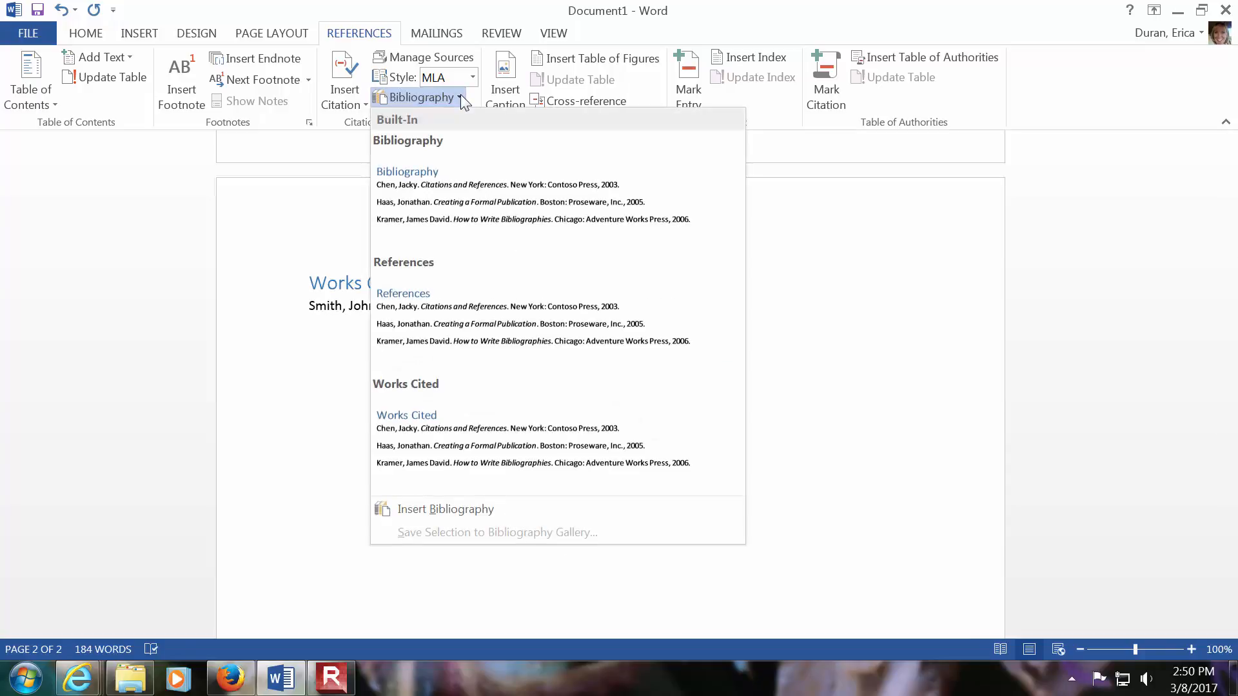
pyautogui.click(476, 319)
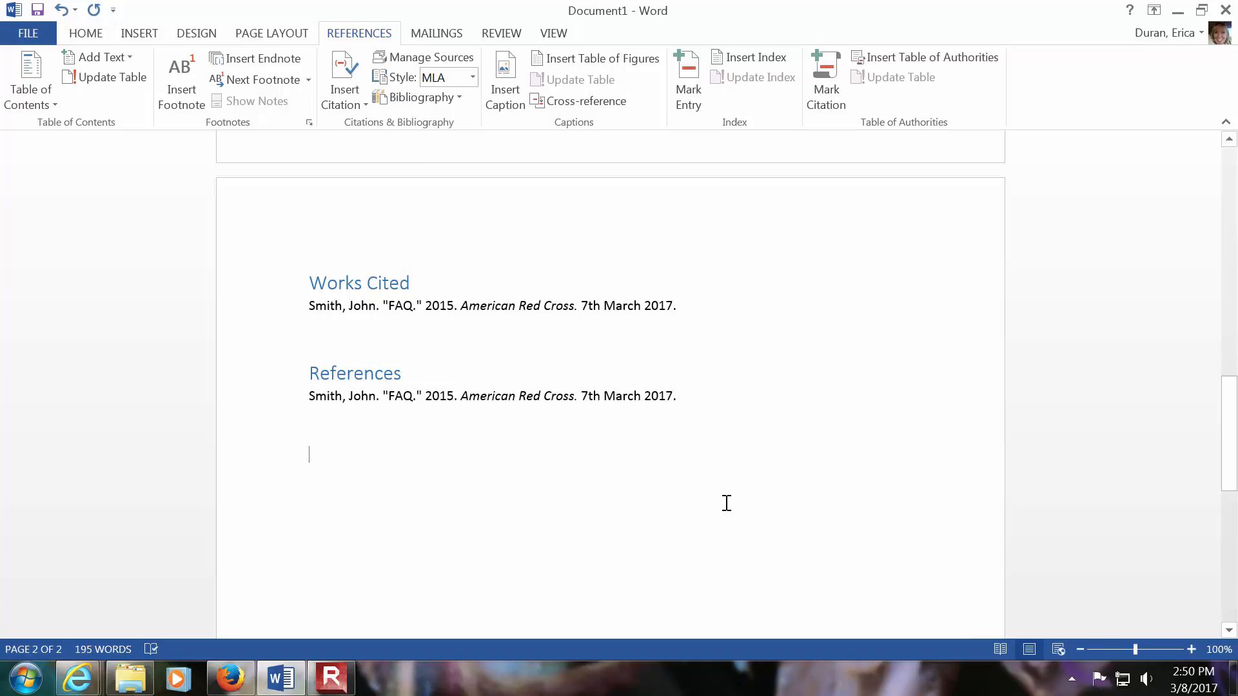
pyautogui.moveTo(702, 398); pyautogui.dragTo(325, 272)
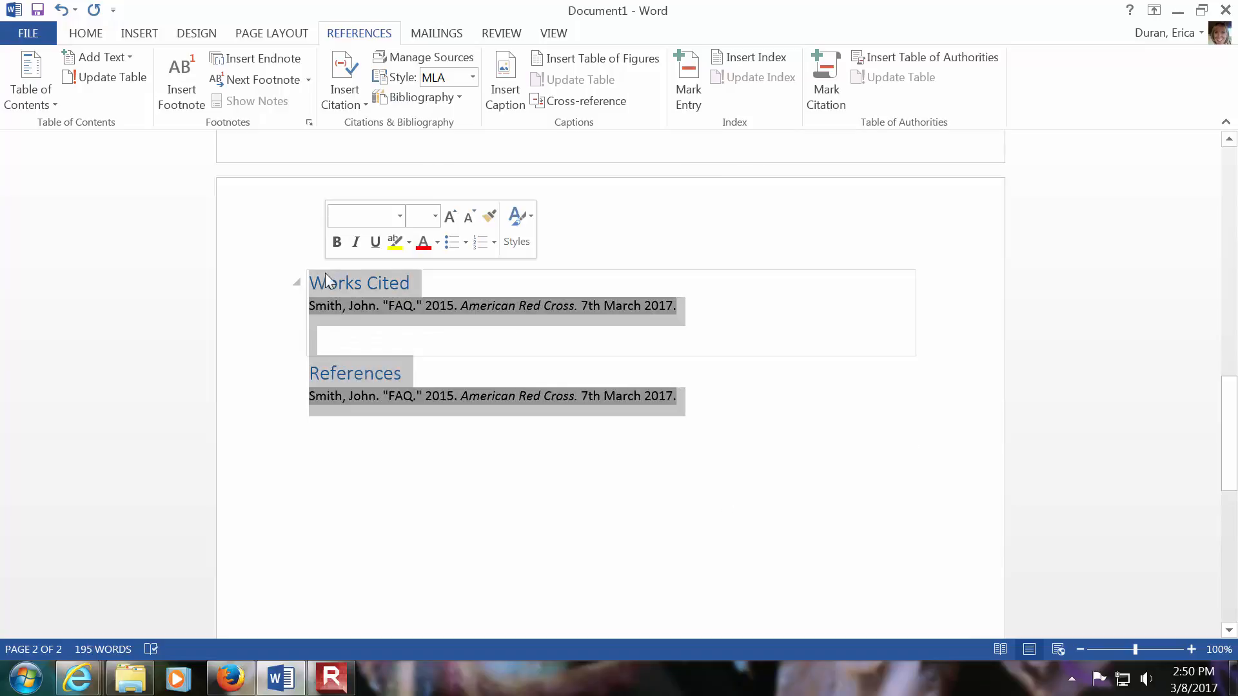
pyautogui.press('Delete')
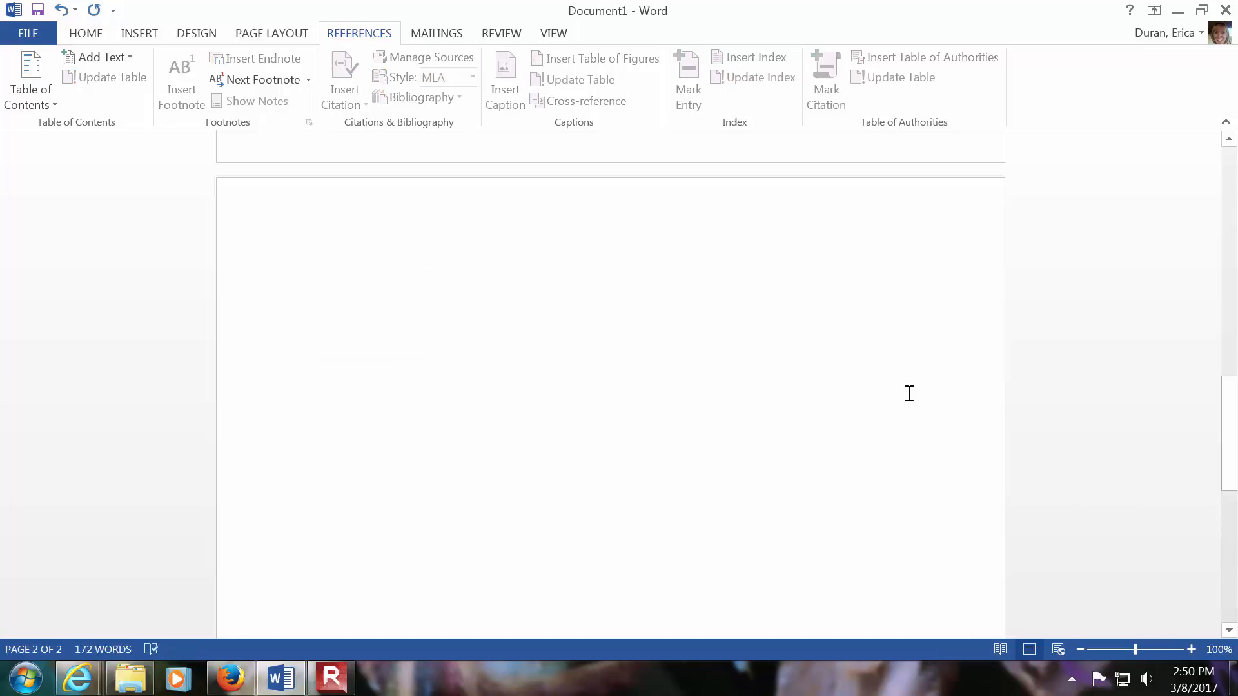
# - Return to the first page and place the cursor after the citation at the end of the essay paragraph
pyautogui.moveTo(1231, 475); pyautogui.dragTo(1228, 234)
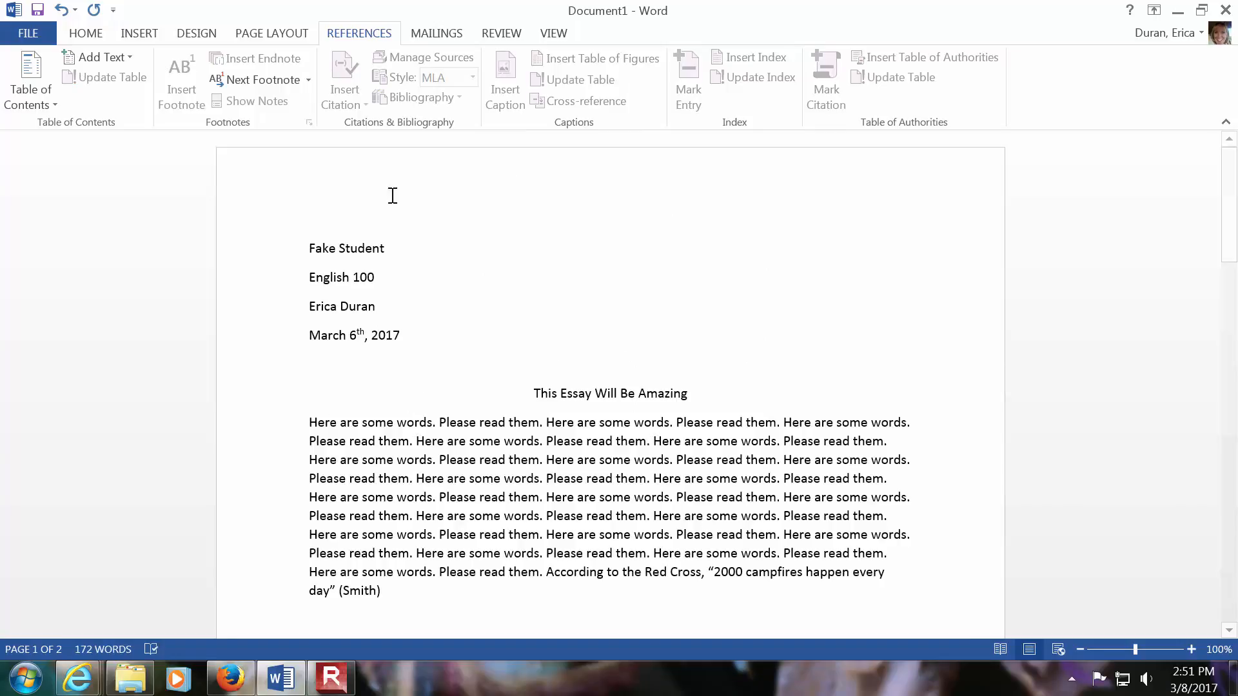
pyautogui.click(425, 594)
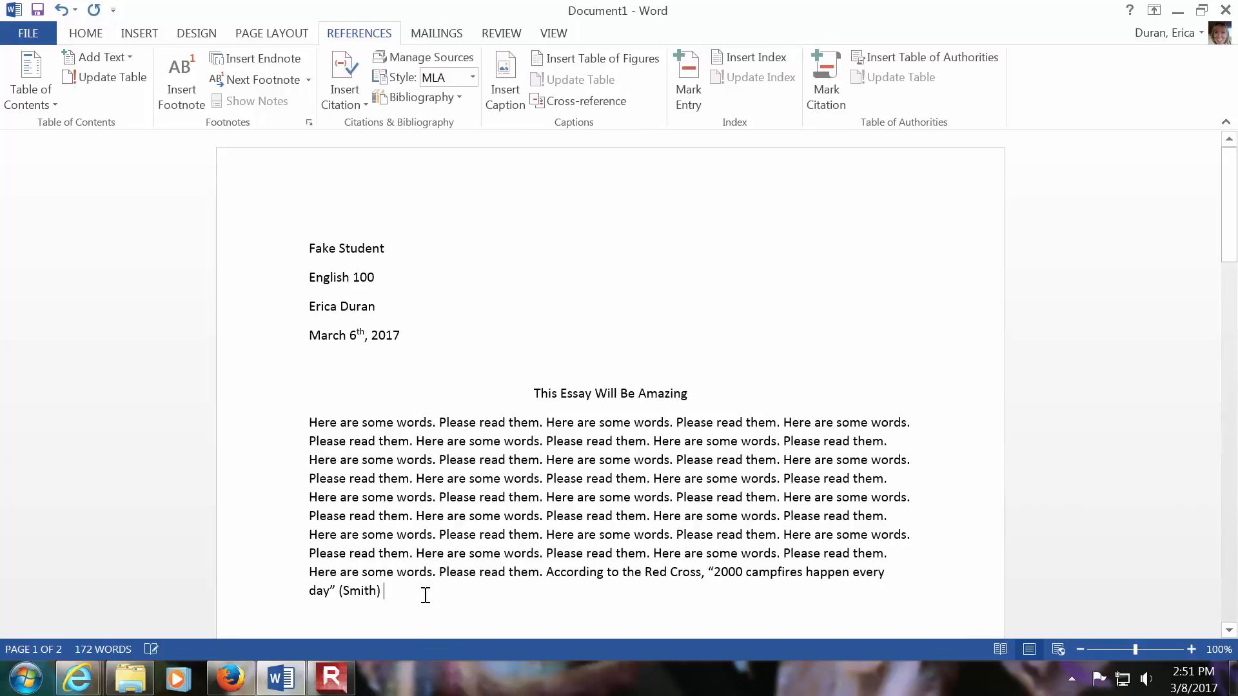